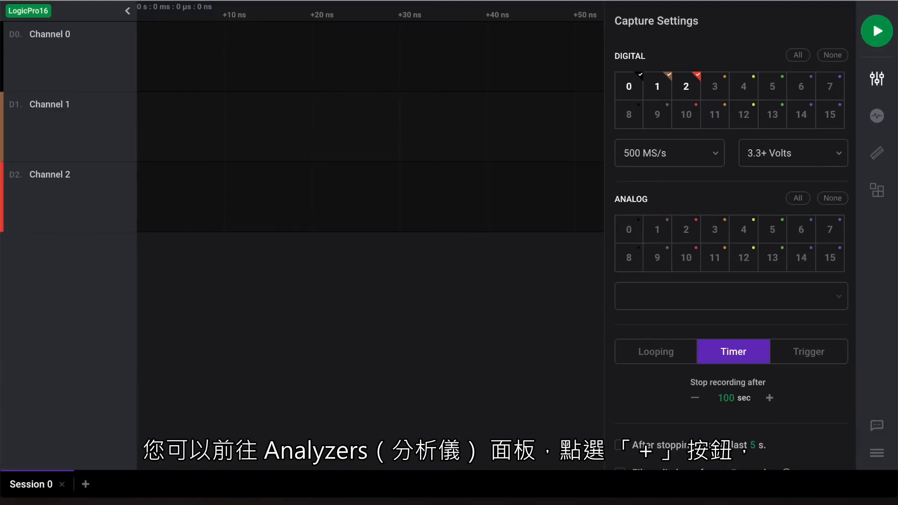
Add an SPI protocol analyzer to the session.
{"action": "left_click", "coordinate": [878, 116]}
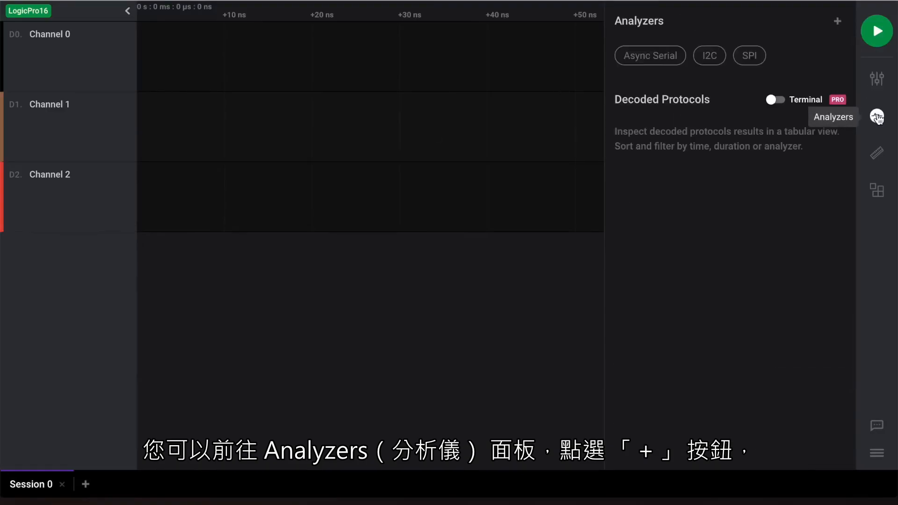
{"action": "left_click", "coordinate": [838, 22]}
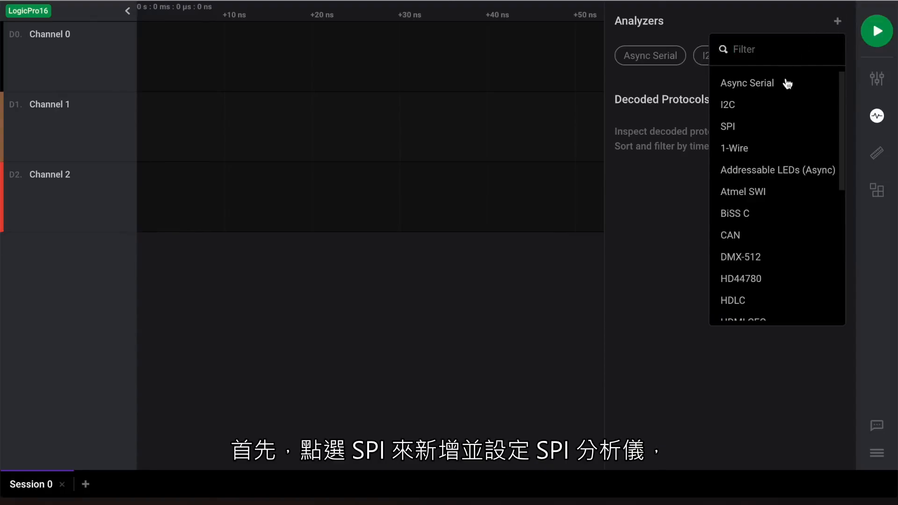
{"action": "left_click", "coordinate": [748, 127]}
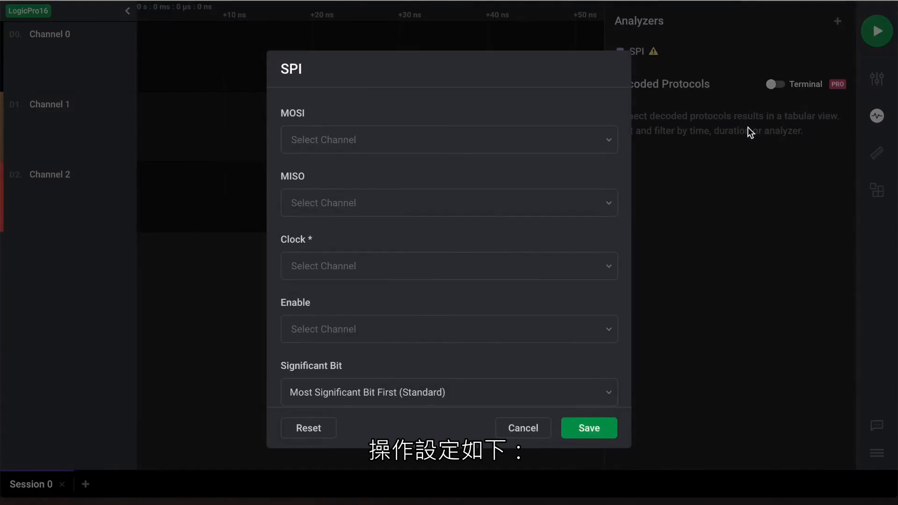
Assign SPI Enable to Channel 0, Clock to Channel 1 and MOSI to Channel 2, leave MISO unassigned, and save the analyzer settings.
{"action": "left_click", "coordinate": [366, 333]}
{"action": "left_click", "coordinate": [345, 394]}
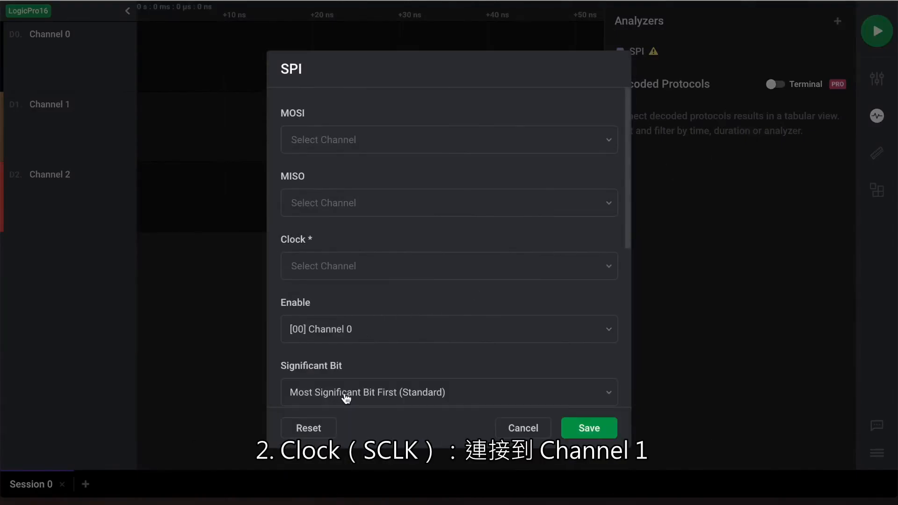
{"action": "left_click", "coordinate": [354, 277]}
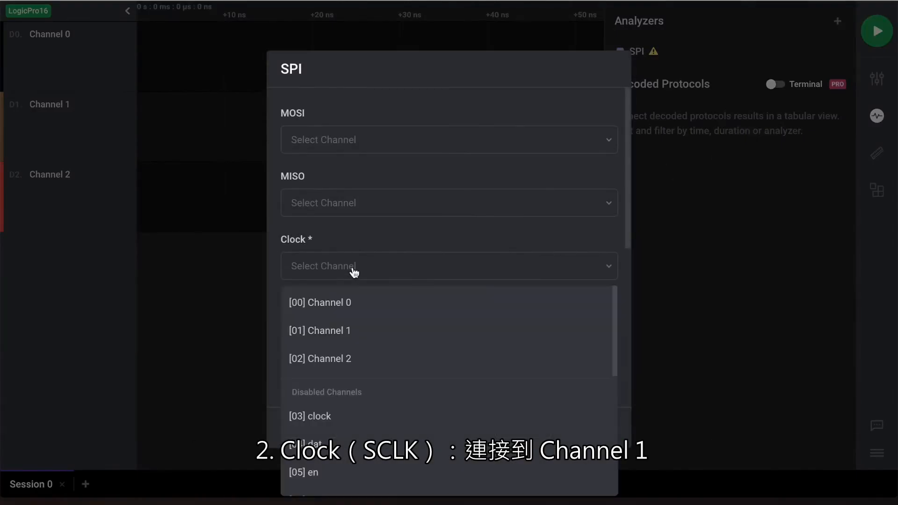
{"action": "left_click", "coordinate": [337, 340]}
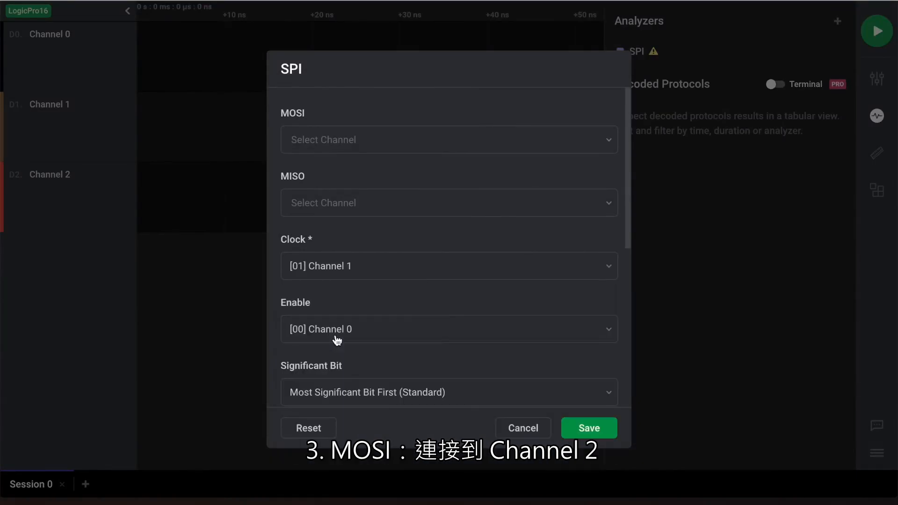
{"action": "left_click", "coordinate": [353, 149]}
{"action": "left_click", "coordinate": [336, 263]}
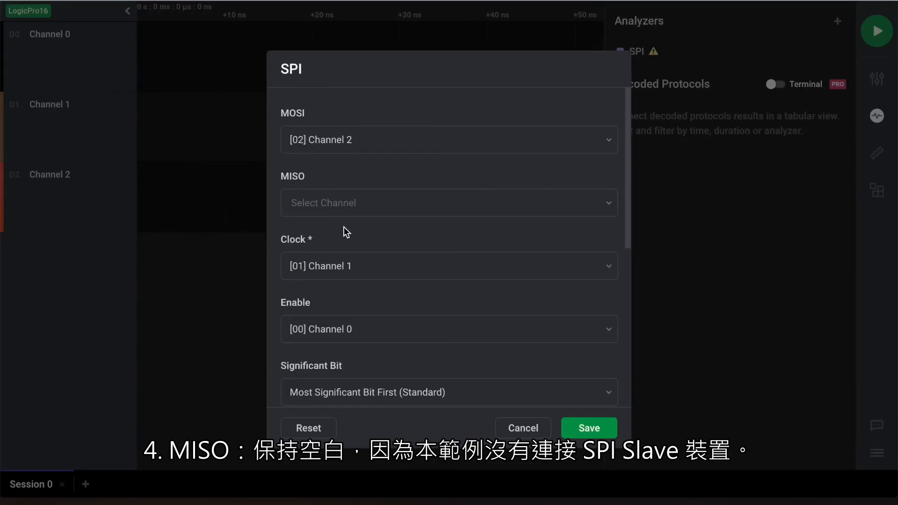
{"action": "scroll", "coordinate": [398, 257], "scroll_direction": "down", "scroll_amount": 5}
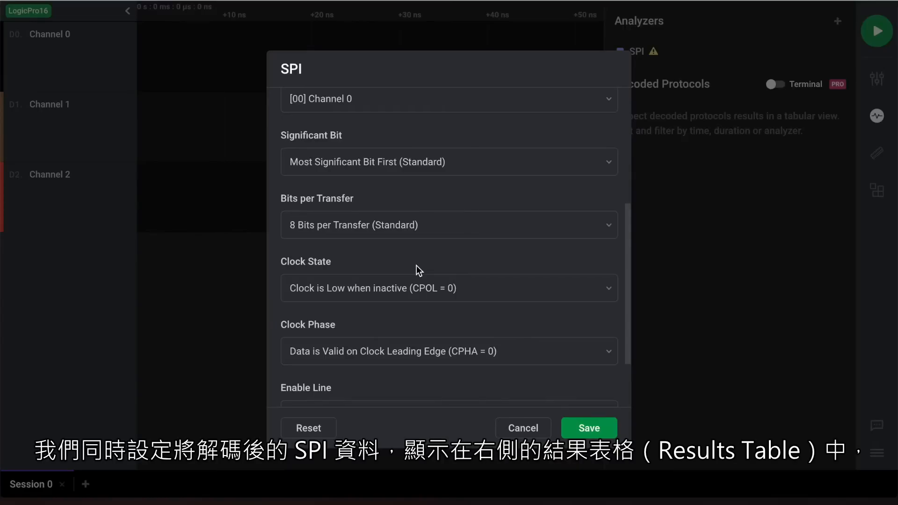
{"action": "scroll", "coordinate": [417, 270], "scroll_direction": "down", "scroll_amount": 3}
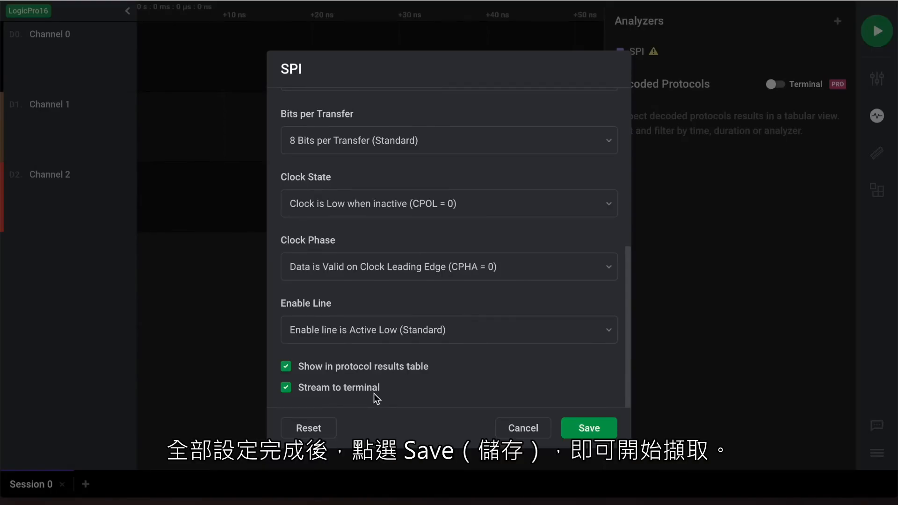
{"action": "left_click", "coordinate": [590, 429]}
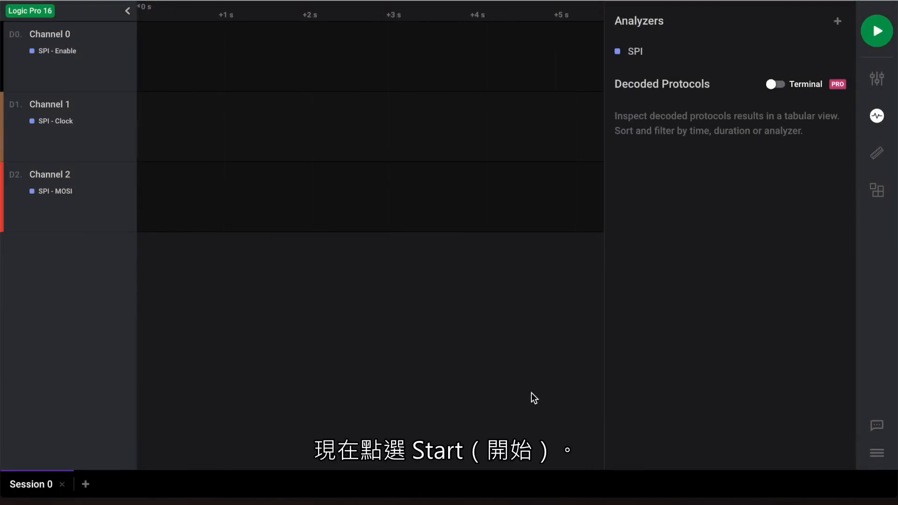
Record a capture of the SPI signals for about ten seconds and stop it.
{"action": "left_click", "coordinate": [883, 37]}
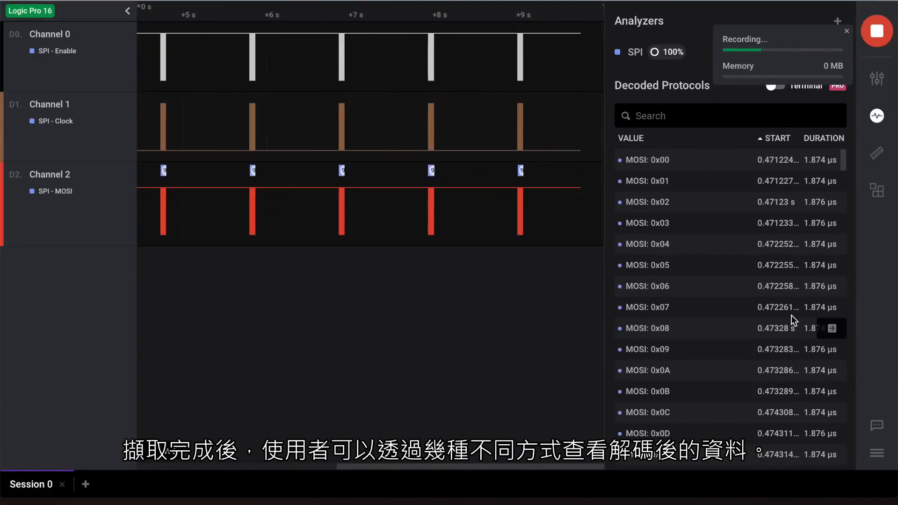
{"action": "left_click", "coordinate": [877, 32]}
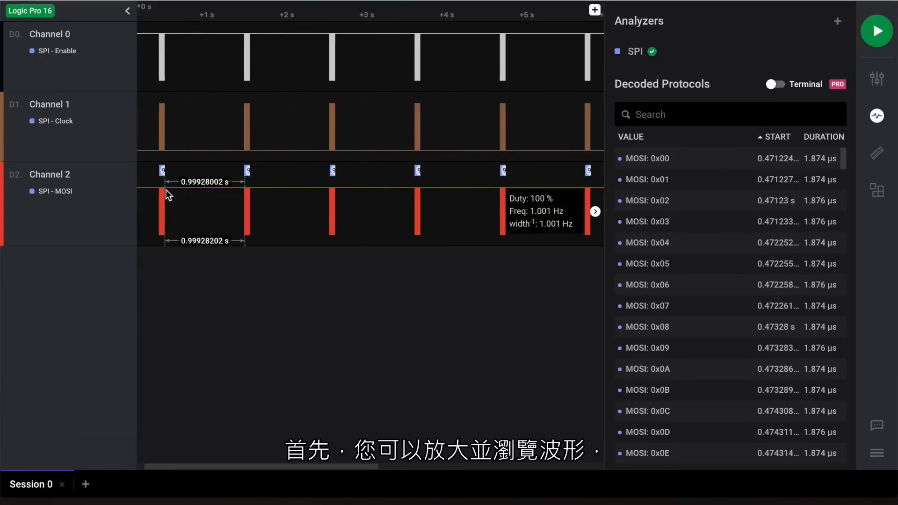
Examine the decoded MOSI bytes of the first SPI packet in the waveform, the results table and the terminal view.
{"action": "scroll", "coordinate": [160, 208], "scroll_direction": "up", "scroll_amount": 3}
{"action": "scroll", "coordinate": [162, 207], "scroll_direction": "up", "scroll_amount": 10}
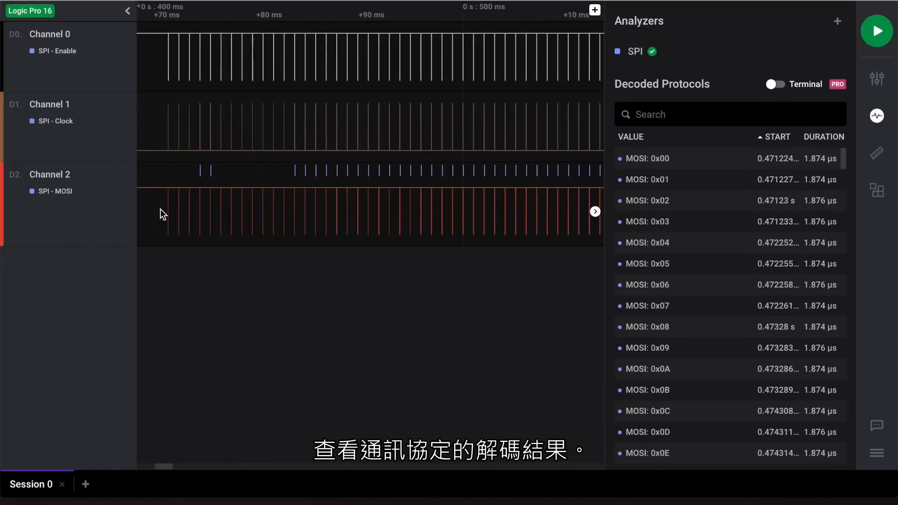
{"action": "scroll", "coordinate": [198, 207], "scroll_direction": "up", "scroll_amount": 10}
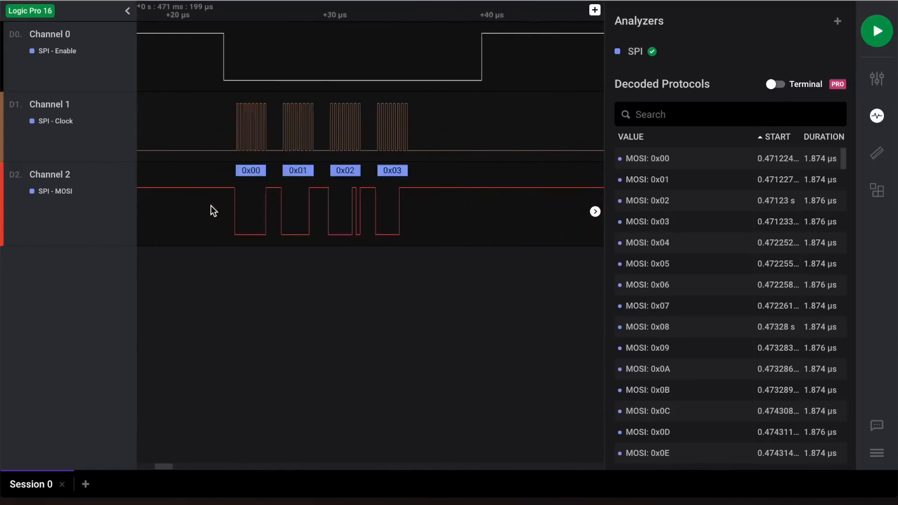
{"action": "mouse_move", "coordinate": [284, 213]}
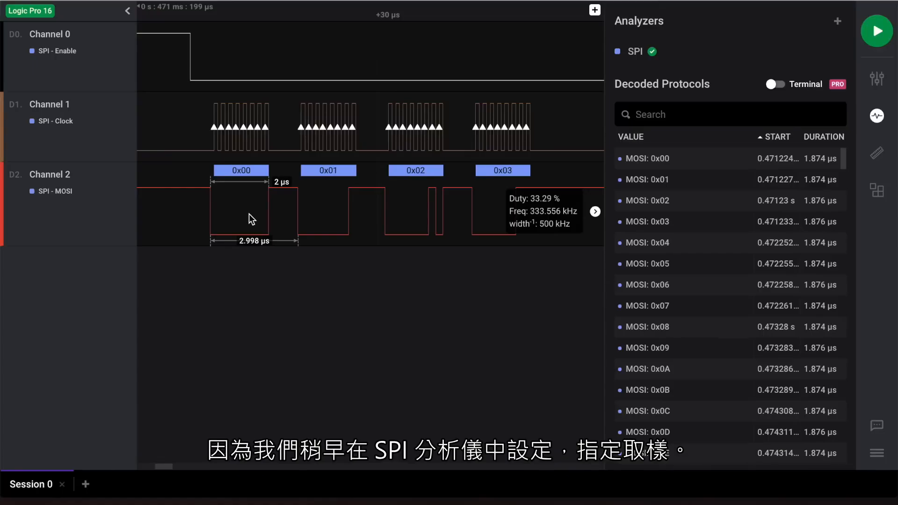
{"action": "scroll", "coordinate": [253, 216], "scroll_direction": "down", "scroll_amount": 1}
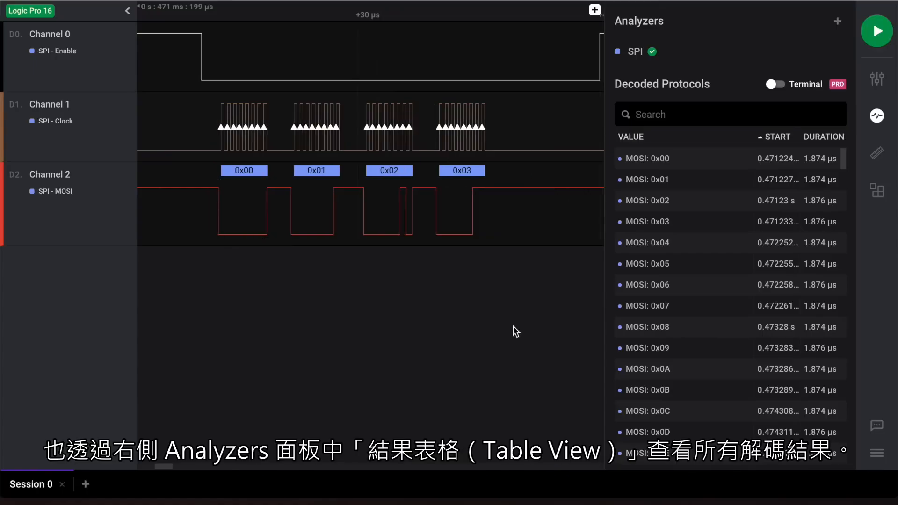
{"action": "scroll", "coordinate": [702, 199], "scroll_direction": "down", "scroll_amount": 4}
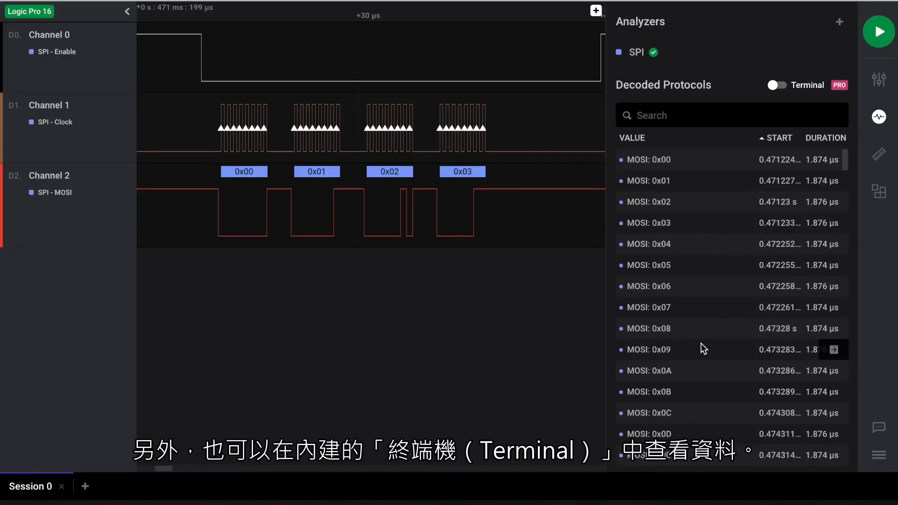
{"action": "left_click", "coordinate": [777, 85]}
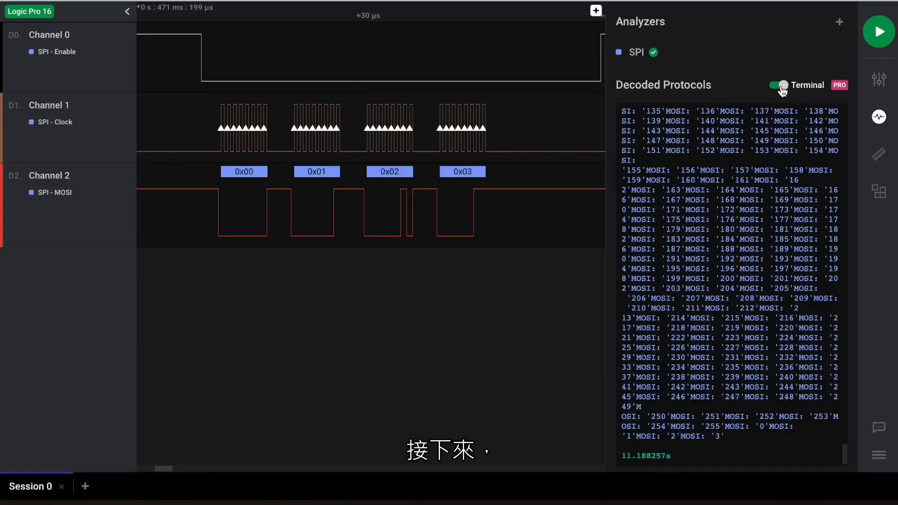
{"action": "left_click", "coordinate": [778, 85]}
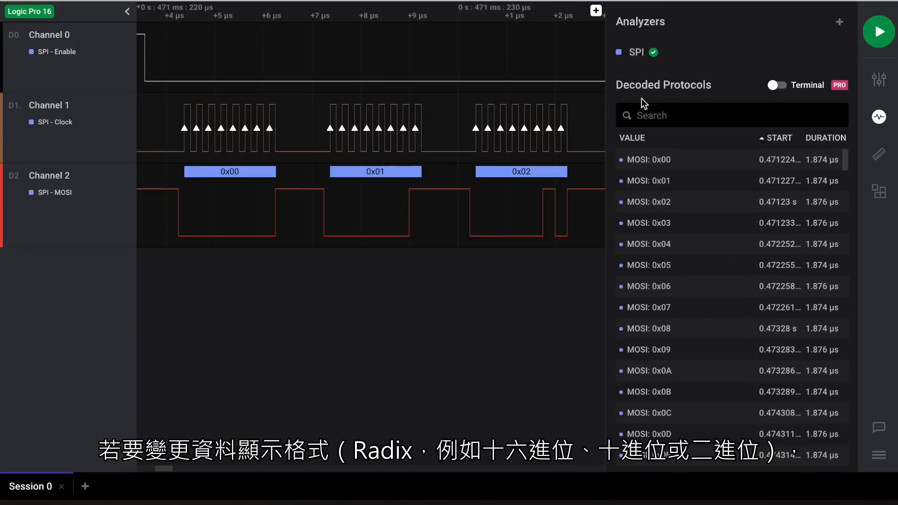
Display the decoded SPI data in decimal and locate the table rows of the first two MOSI bytes from the waveform.
{"action": "right_click", "coordinate": [233, 180]}
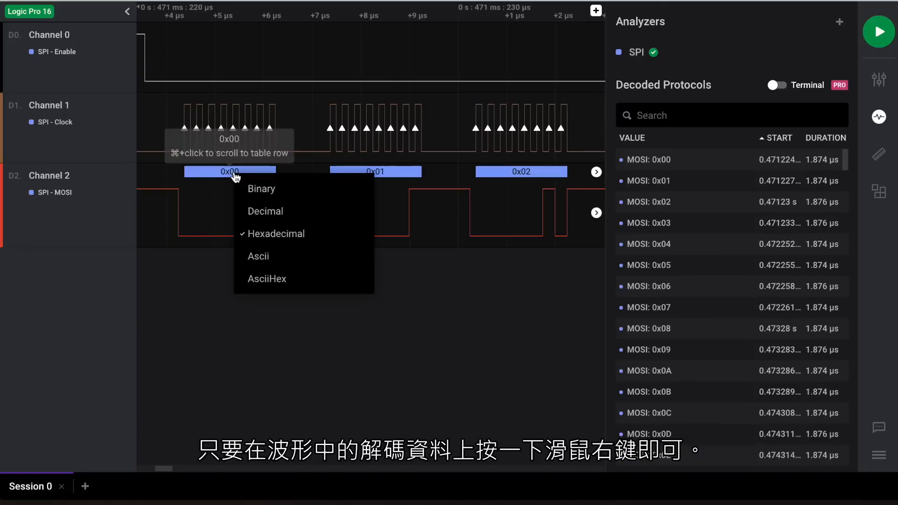
{"action": "left_click", "coordinate": [262, 211]}
{"action": "mouse_move", "coordinate": [252, 192]}
{"action": "mouse_move", "coordinate": [247, 175]}
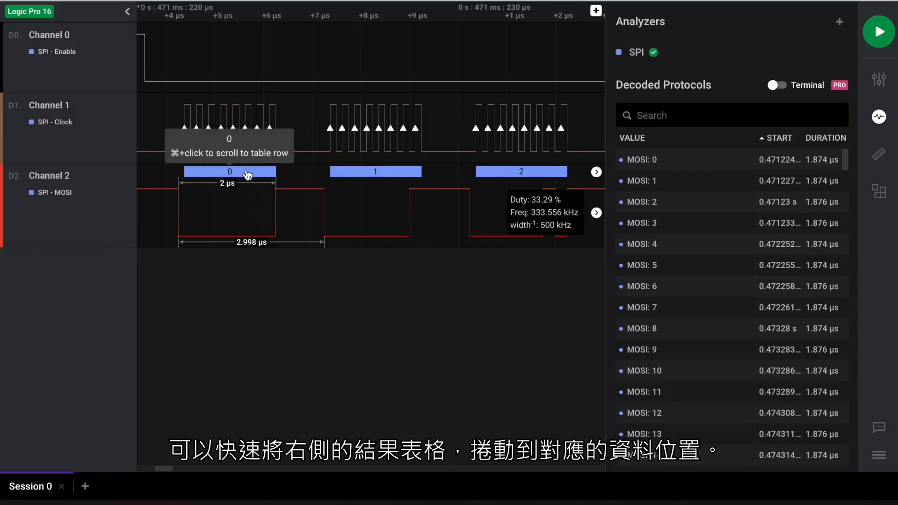
{"action": "left_click", "coordinate": [247, 174], "text": "super"}
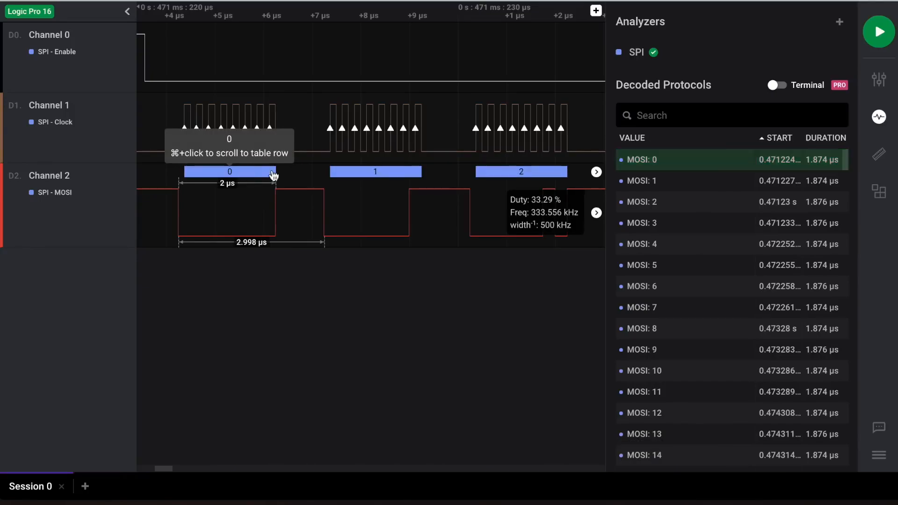
{"action": "left_click", "coordinate": [353, 177], "text": "super"}
{"action": "mouse_move", "coordinate": [499, 176]}
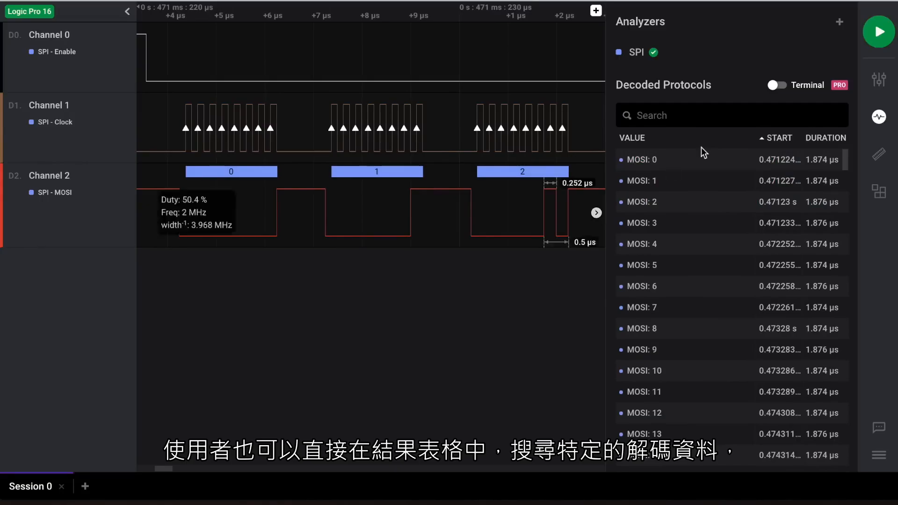
Search the decoded protocol results for 200 and zoom the waveform to the first match.
{"action": "left_click", "coordinate": [692, 114]}
{"action": "type", "text": "200"}
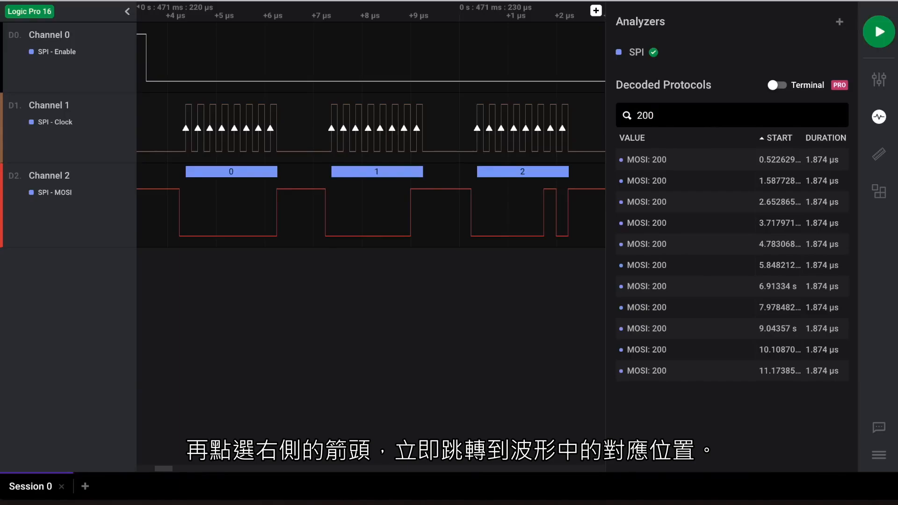
{"action": "left_click", "coordinate": [833, 161]}
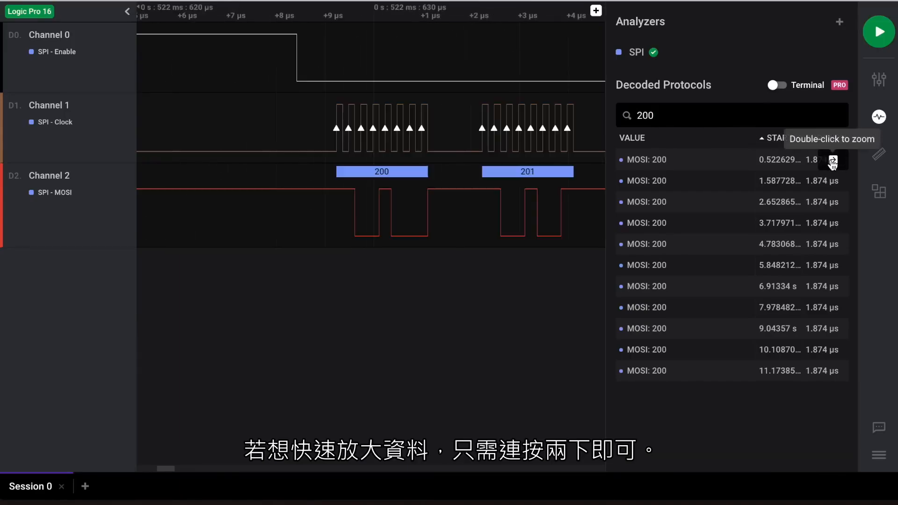
{"action": "double_click", "coordinate": [833, 161]}
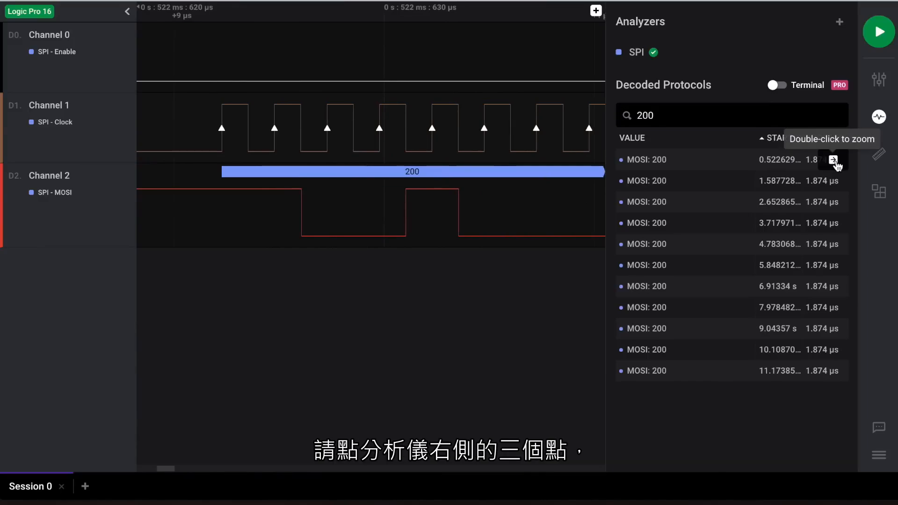
Start exporting the SPI analyzer's decoded data to TXT/CSV.
{"action": "left_click", "coordinate": [841, 53]}
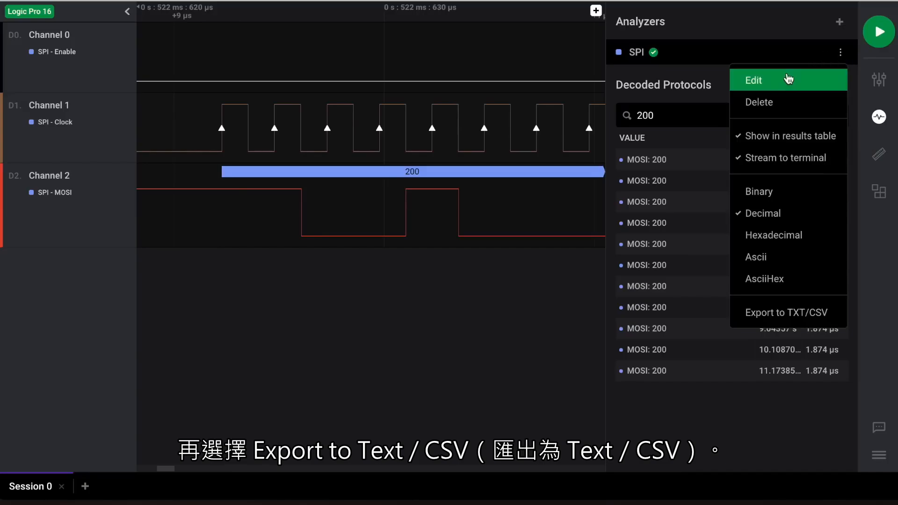
{"action": "left_click", "coordinate": [780, 312]}
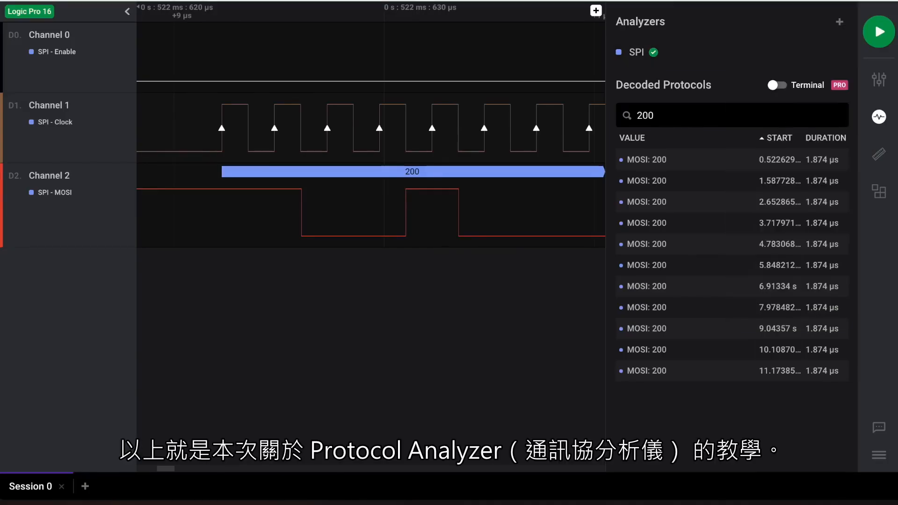